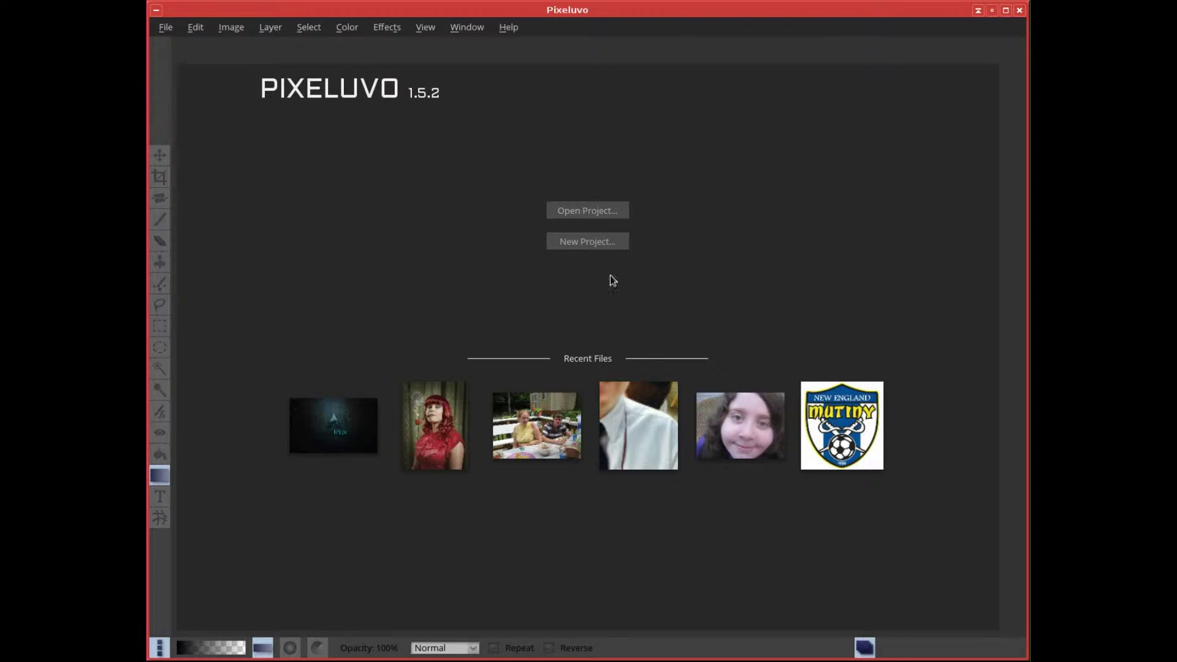
Step: Open Arch.jpg from the Recent Files list on the start screen
click(326, 444)
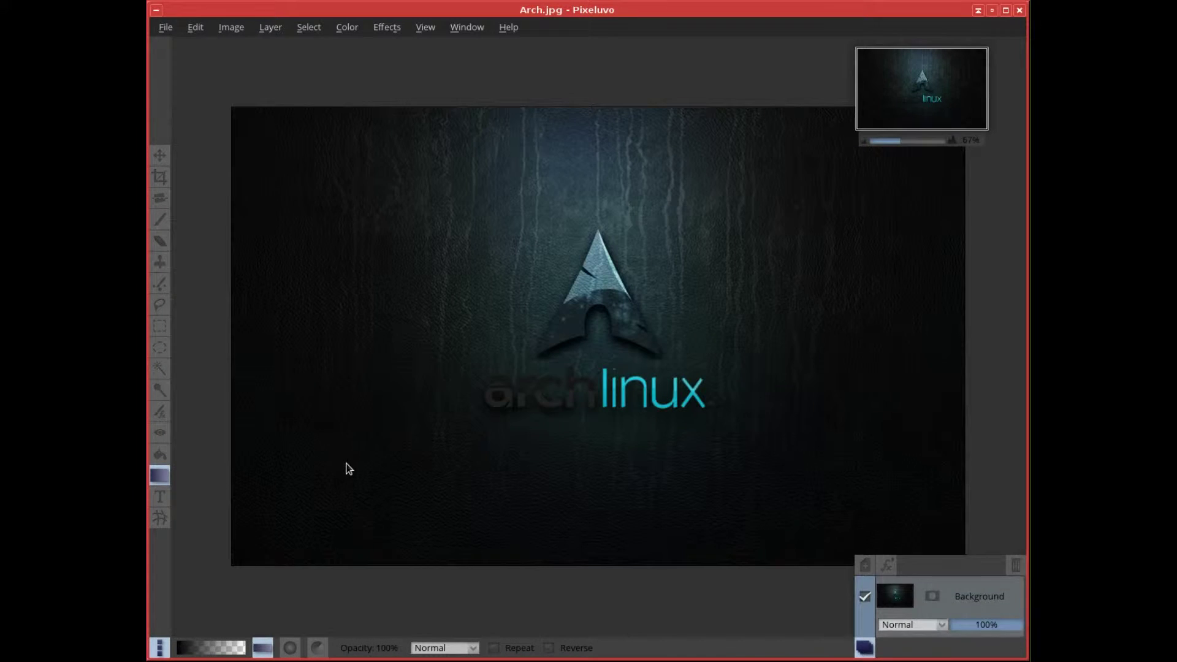
Step: Open the red-haired woman photo onto a new layer with Open onto Layer
click(167, 27)
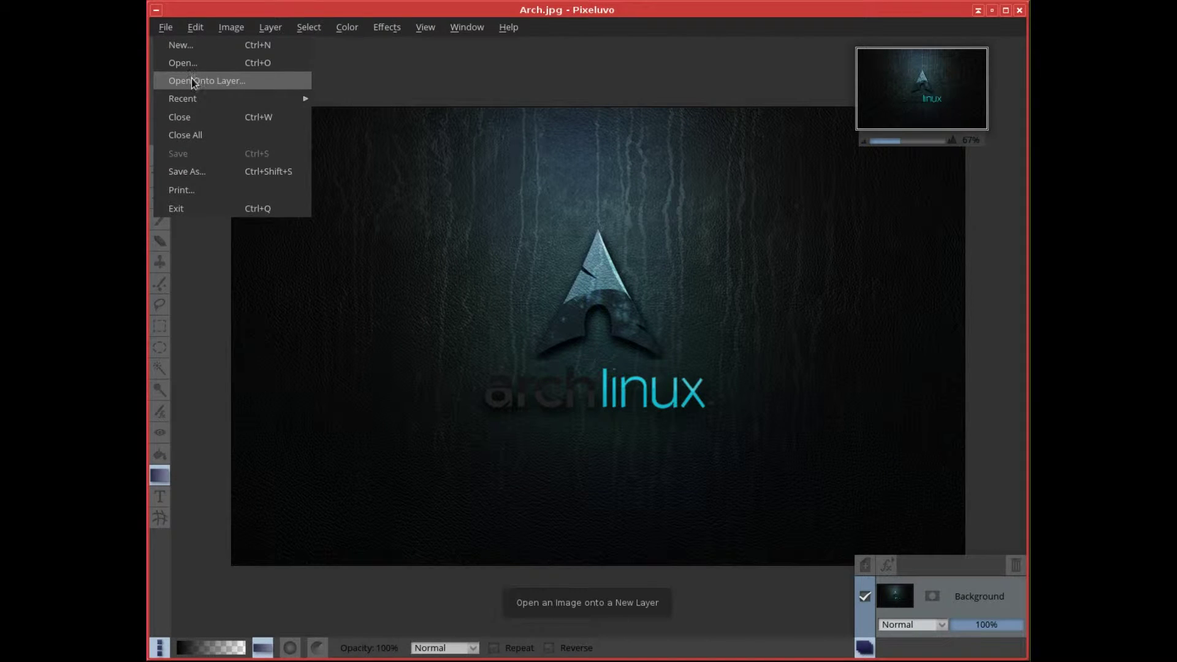
click(192, 80)
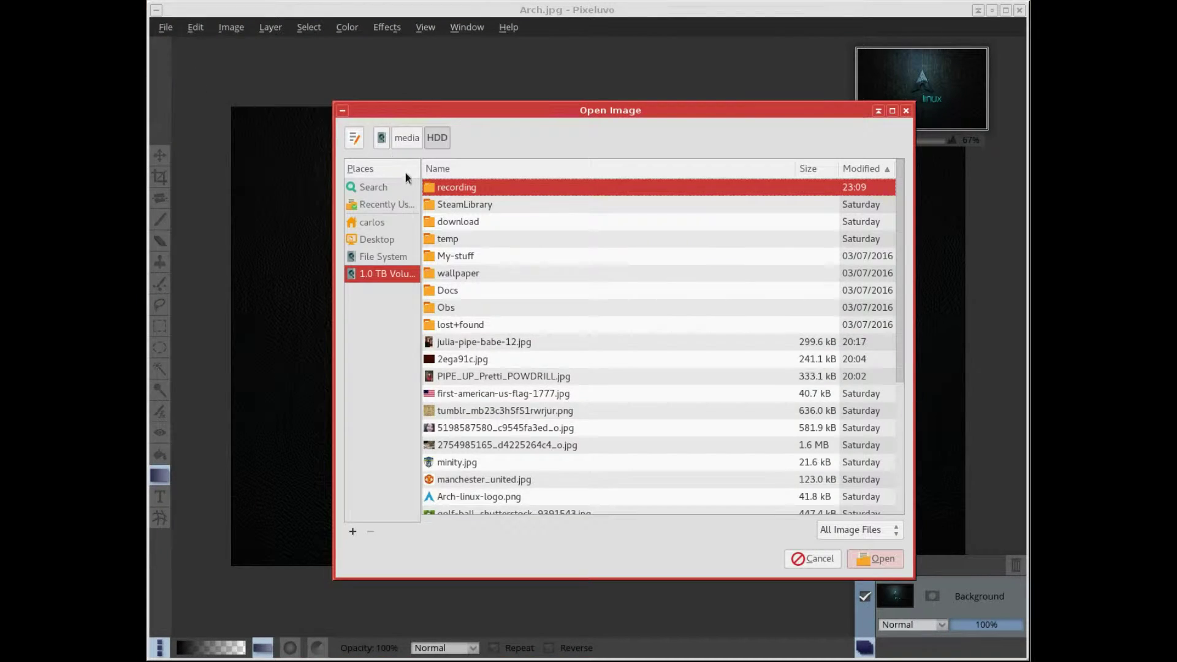
click(494, 376)
click(876, 558)
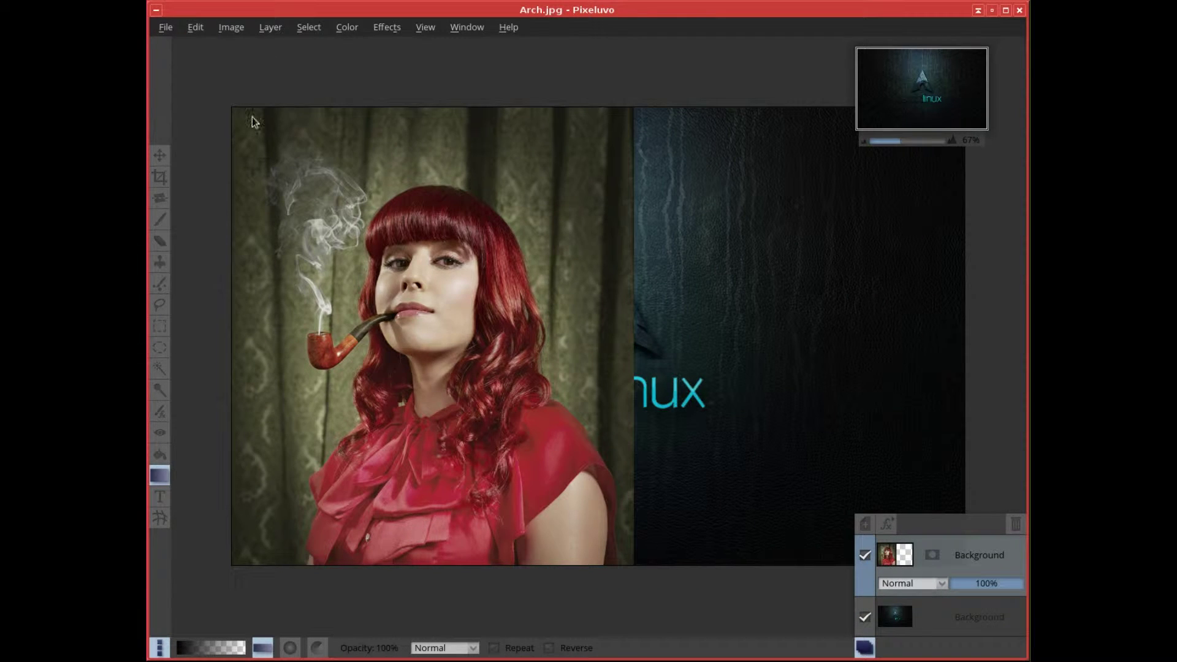
Step: Drag the portrait layer to the canvas's right side using Rotate/Scale and apply the move
click(195, 27)
mouse_move(220, 171)
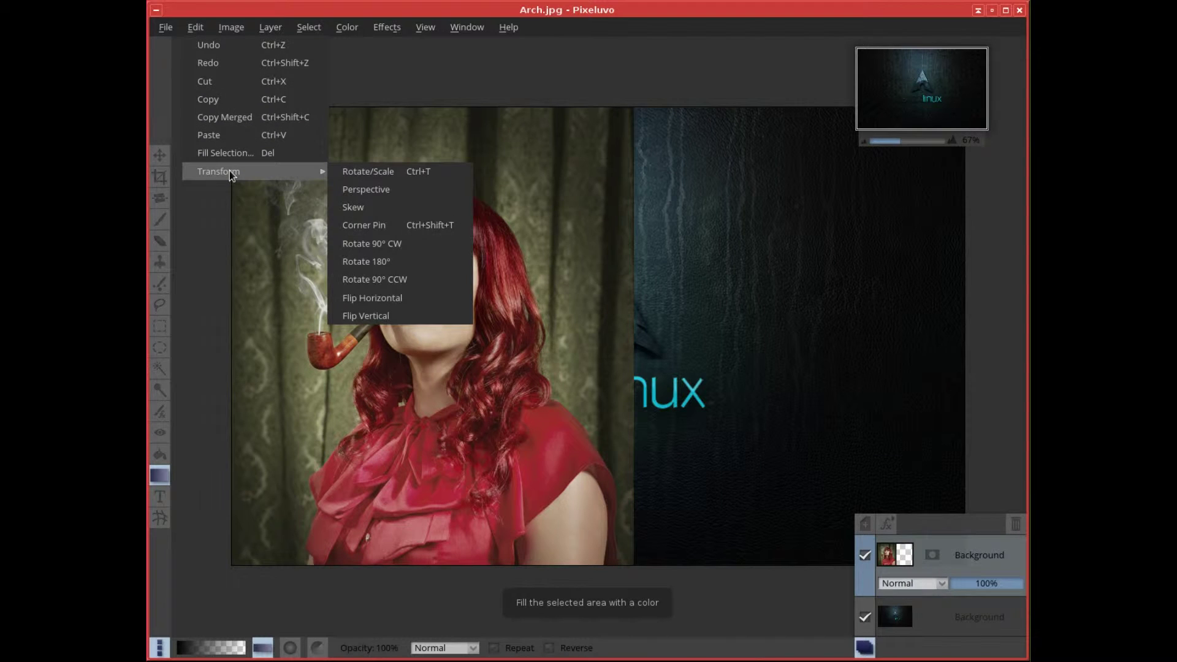
click(368, 172)
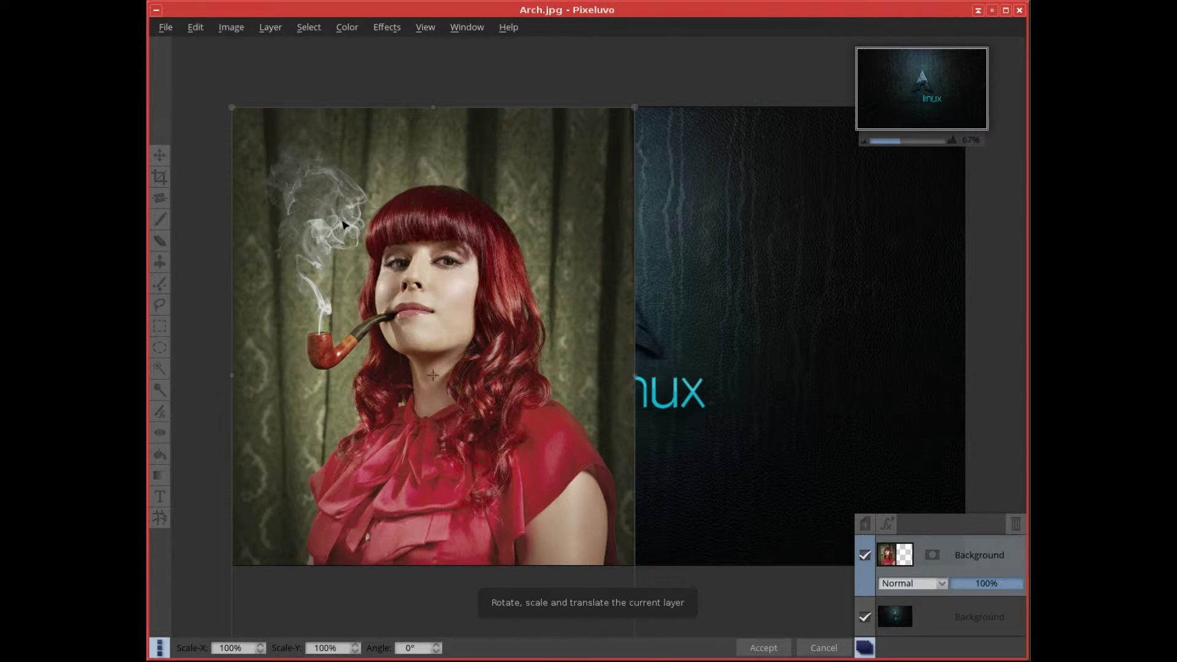
drag(387, 284, 714, 289)
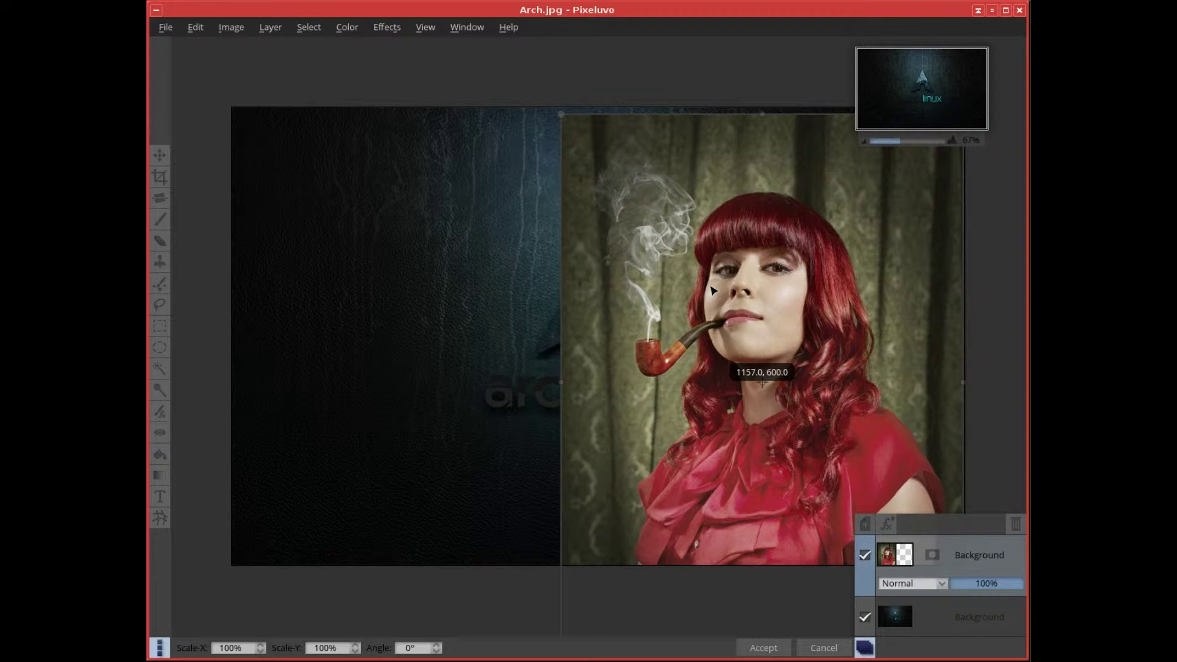
drag(714, 290, 696, 269)
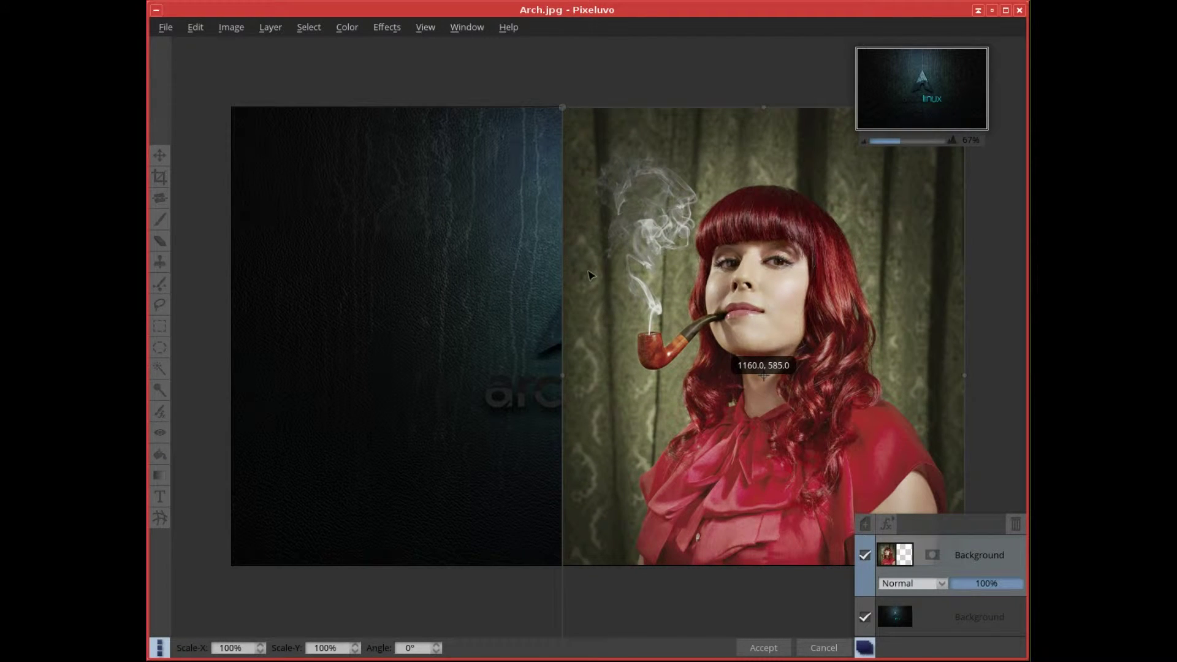
key(Return)
key(g)
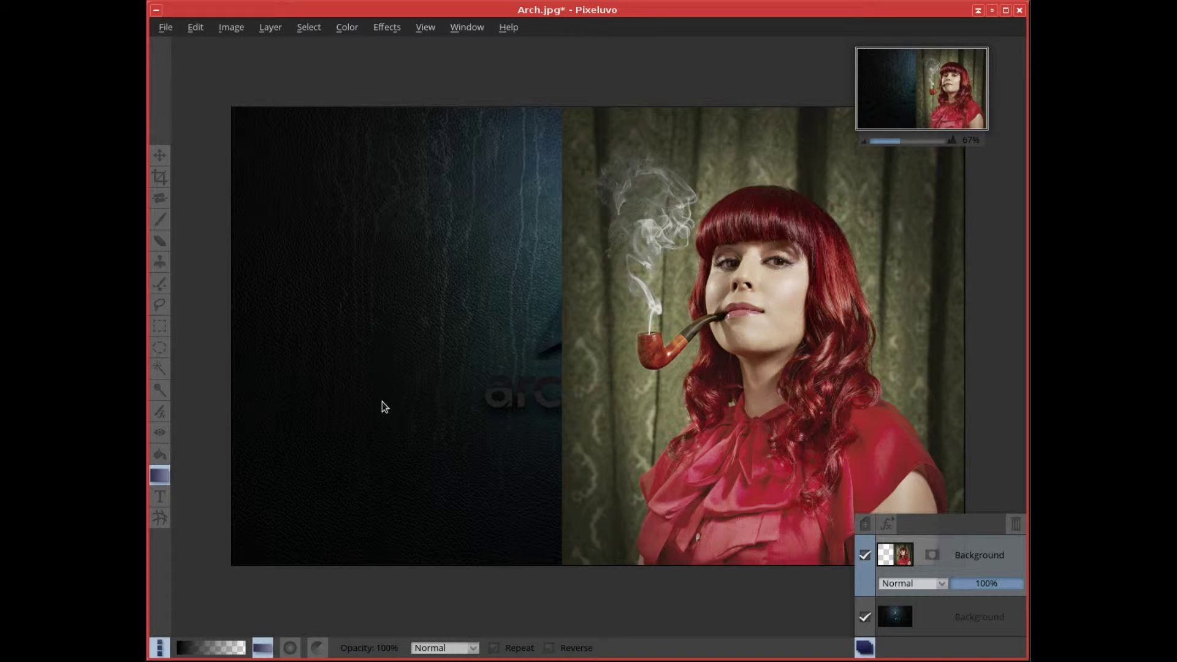
Step: Select Flood Fill and give the top portrait layer a layer mask
click(162, 457)
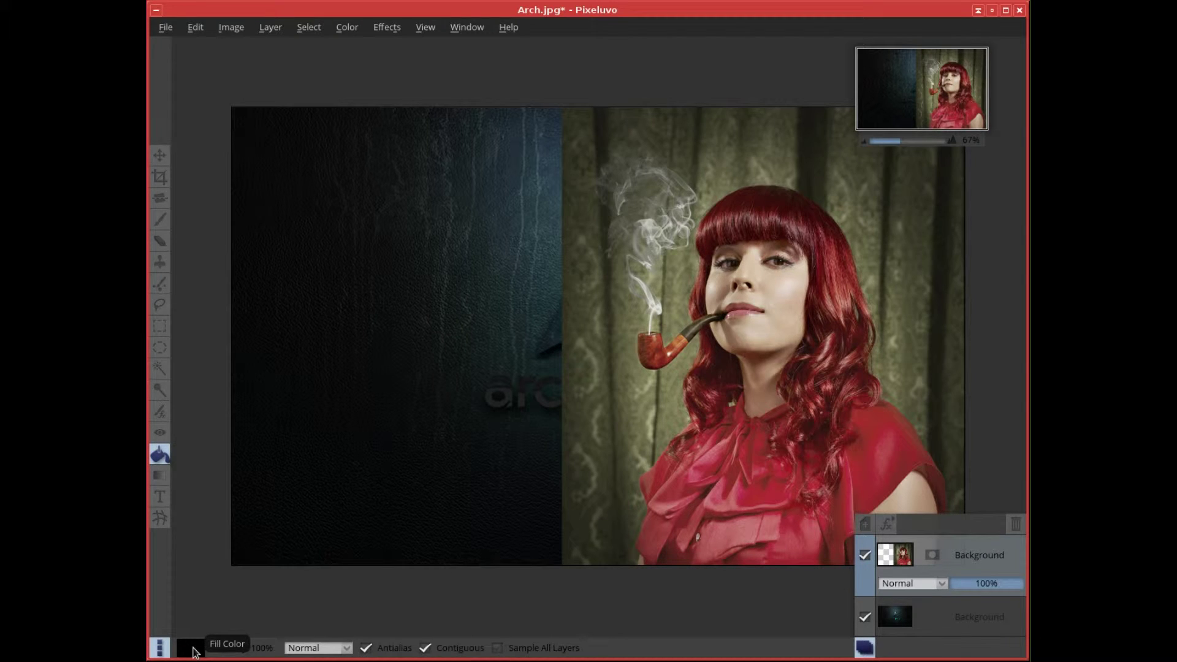
click(938, 557)
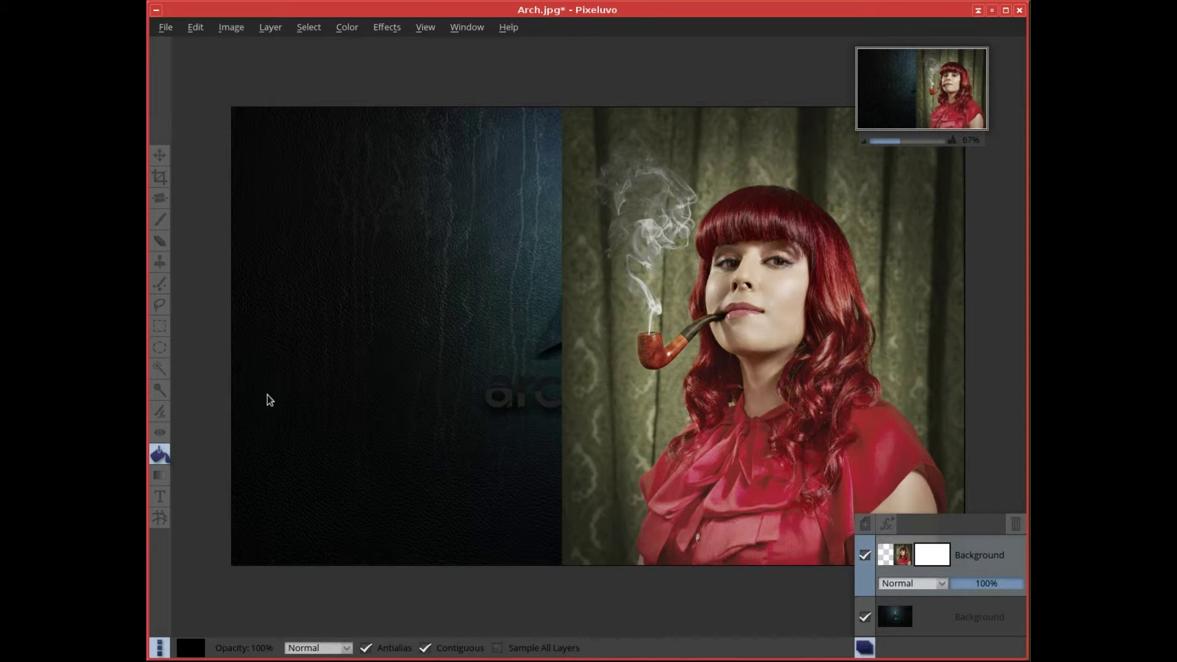
Step: Drag a black-to-white preset gradient horizontally across the portrait's mask
click(161, 476)
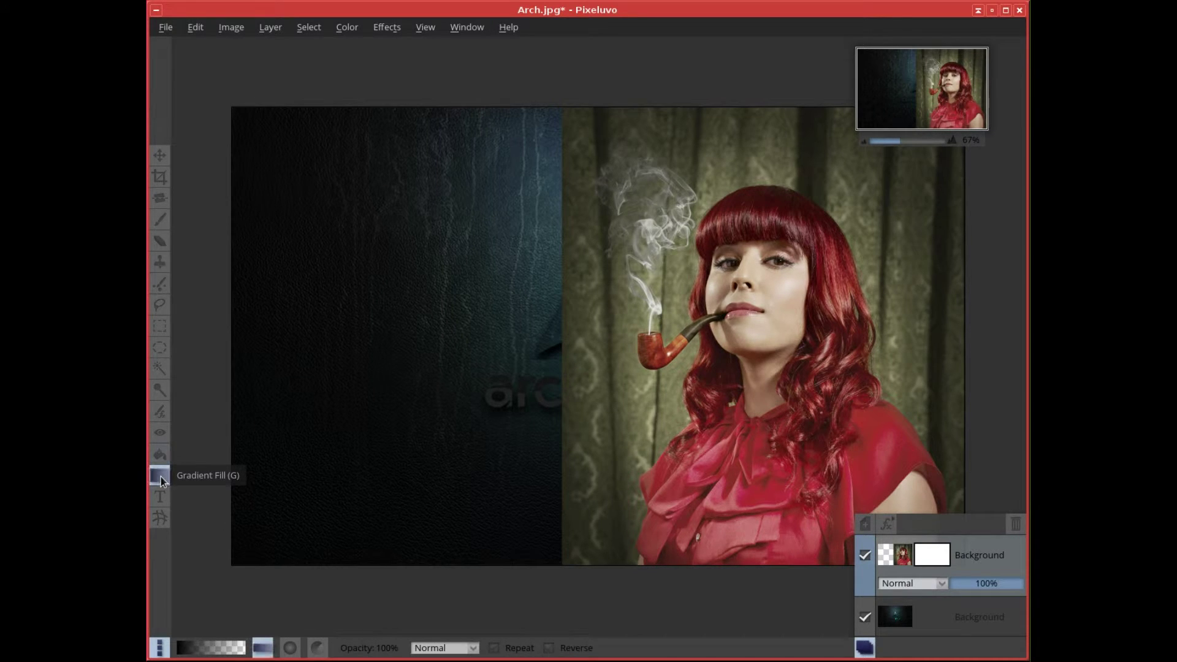
click(204, 650)
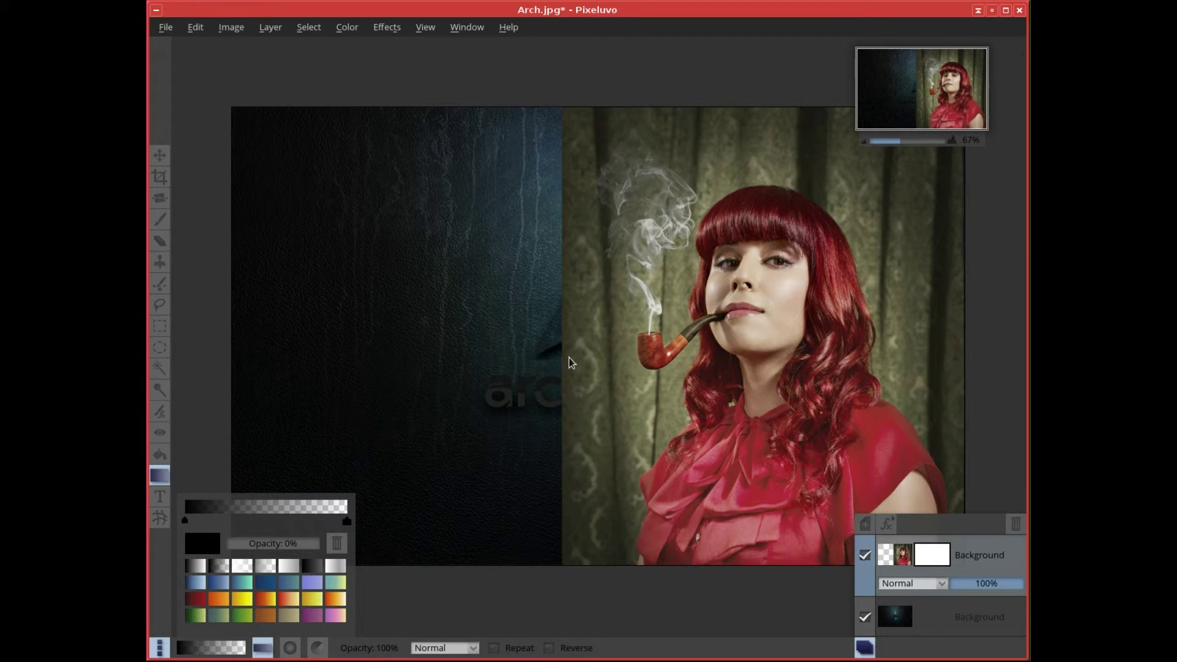
drag(564, 362, 825, 368)
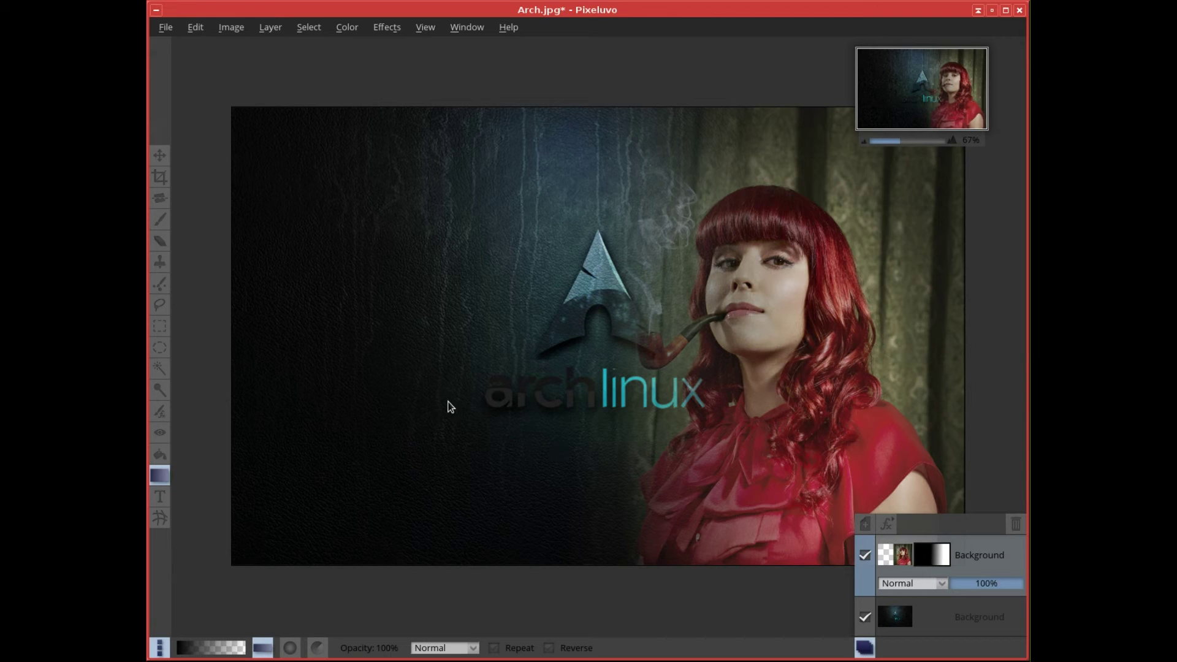